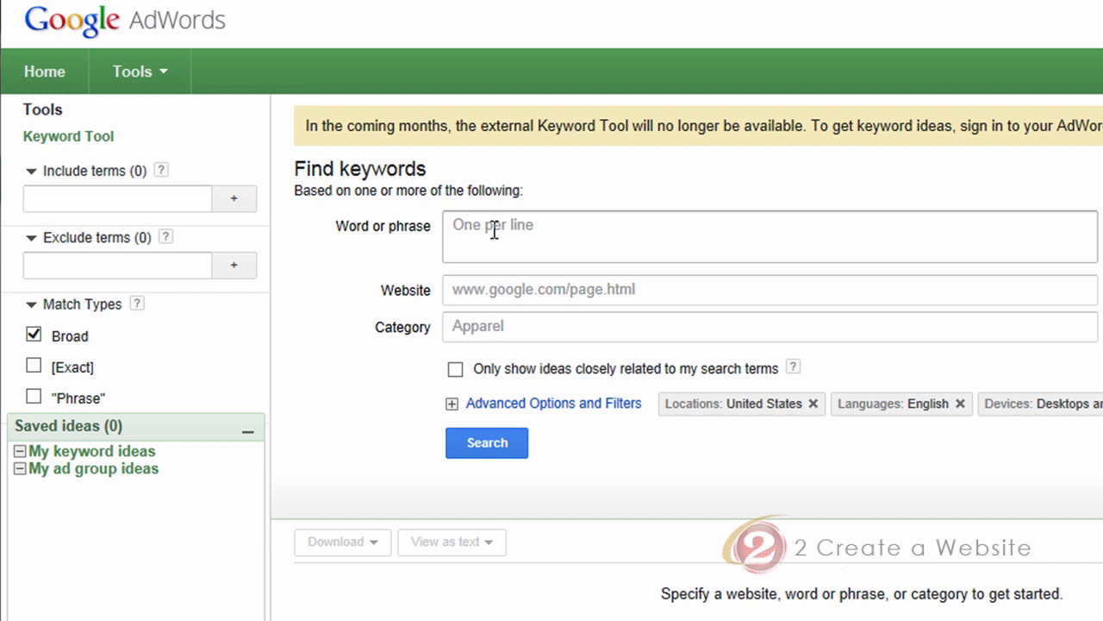
Step: Enter 'used cars' in the Keyword Tool and change the match type from Broad to [Exact]
left_click(494, 231)
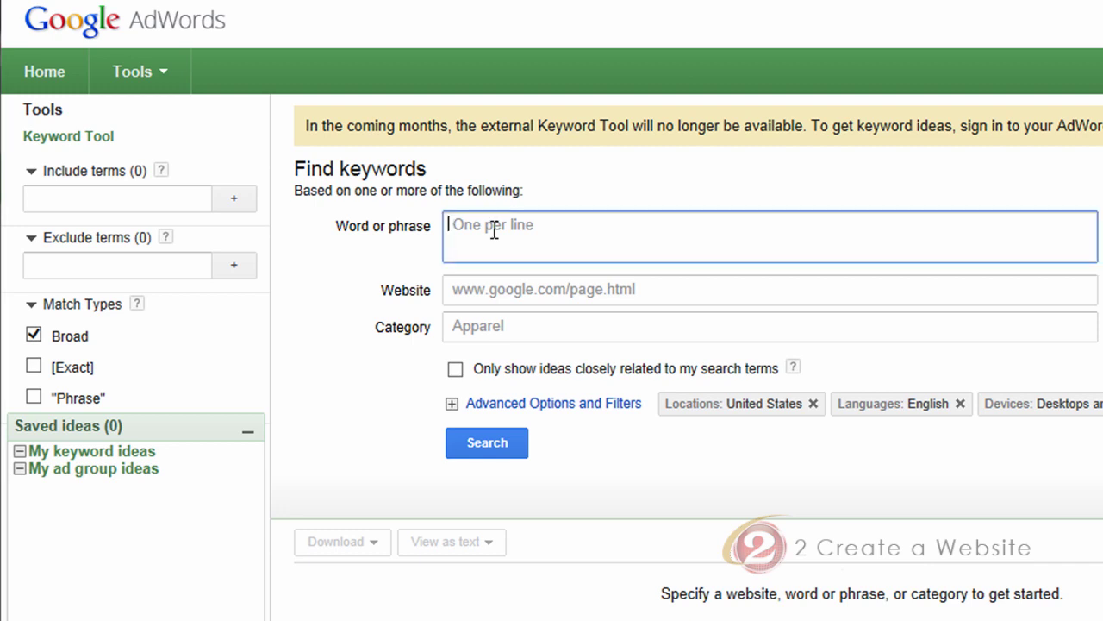
type("used cars")
left_click(35, 336)
left_click(34, 368)
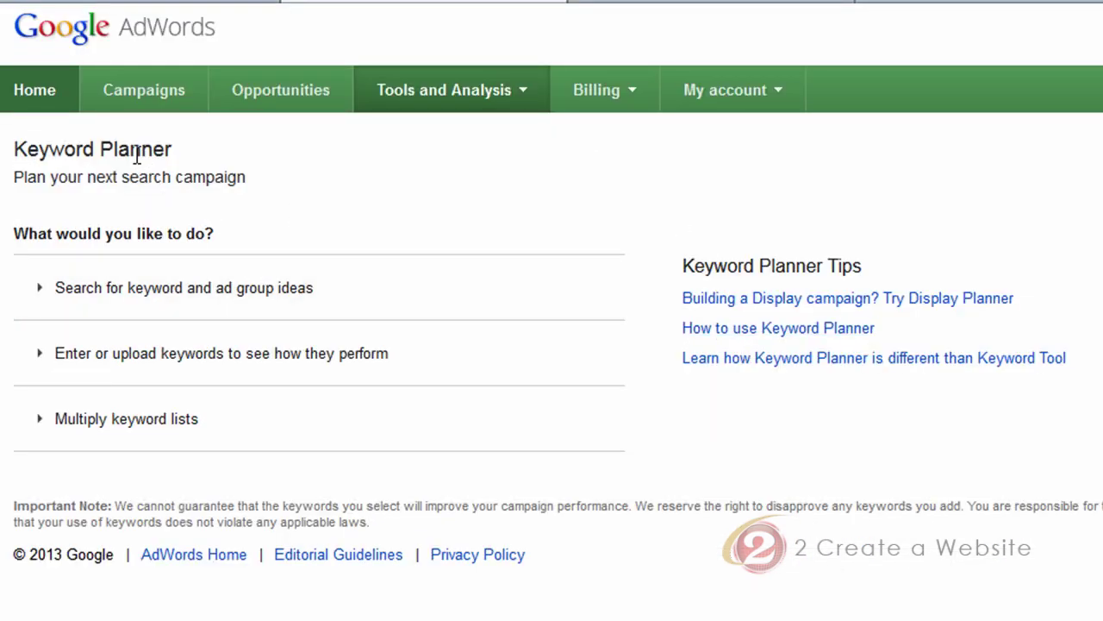
Step: Expand 'Search for keyword and ad group ideas' and enter 'used cars' as the product or service
left_click(114, 297)
scroll(189, 262, "down", 3)
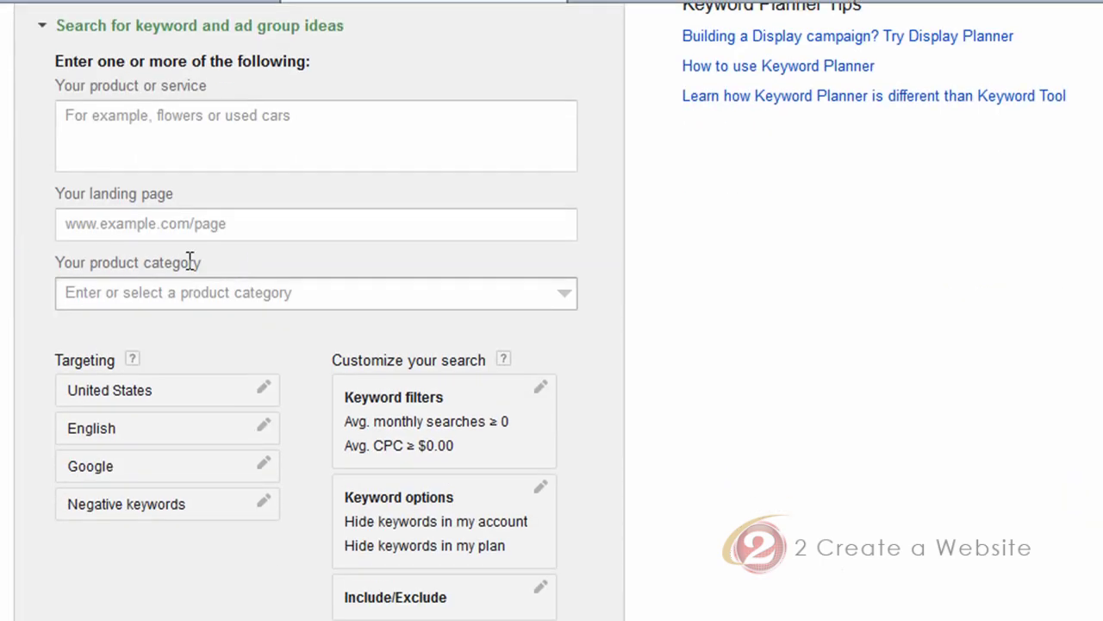
left_click(134, 134)
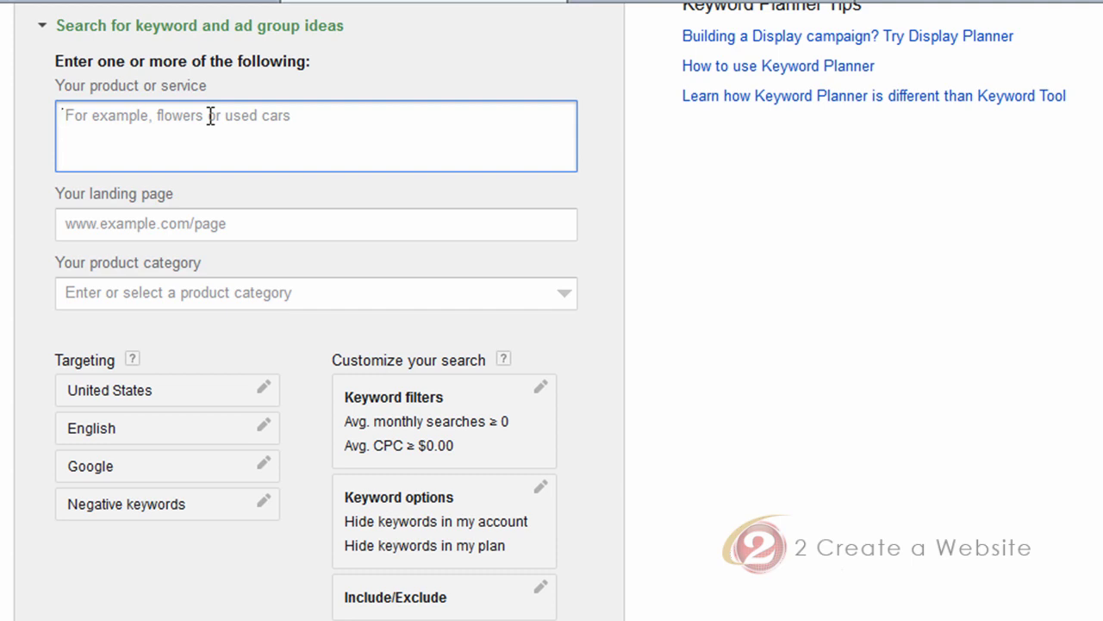
scroll(164, 147, "up", 2)
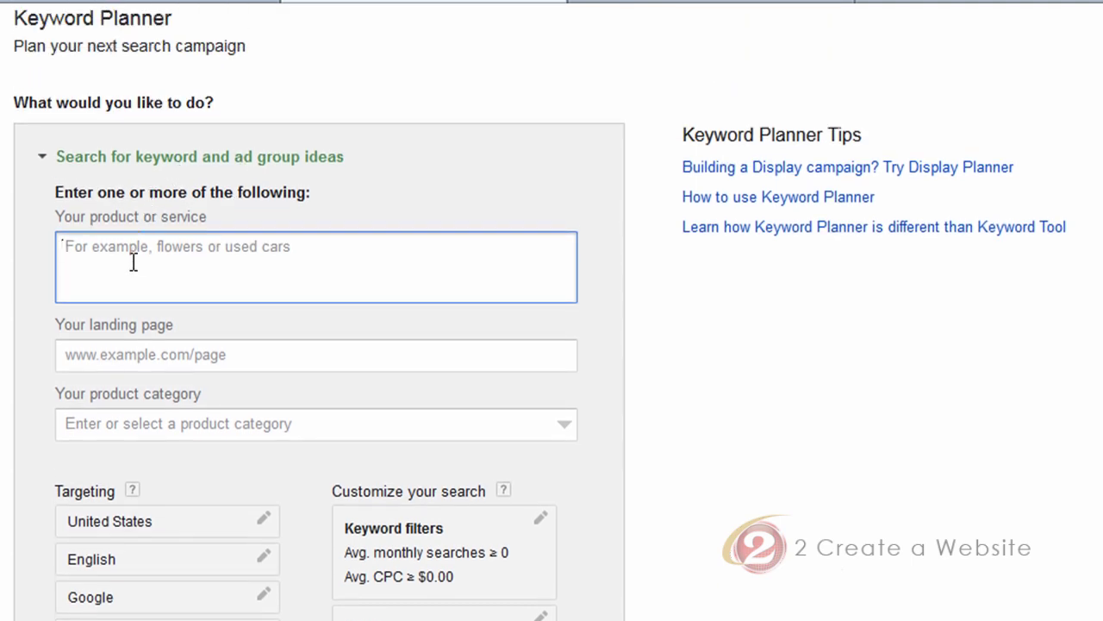
type("used cars")
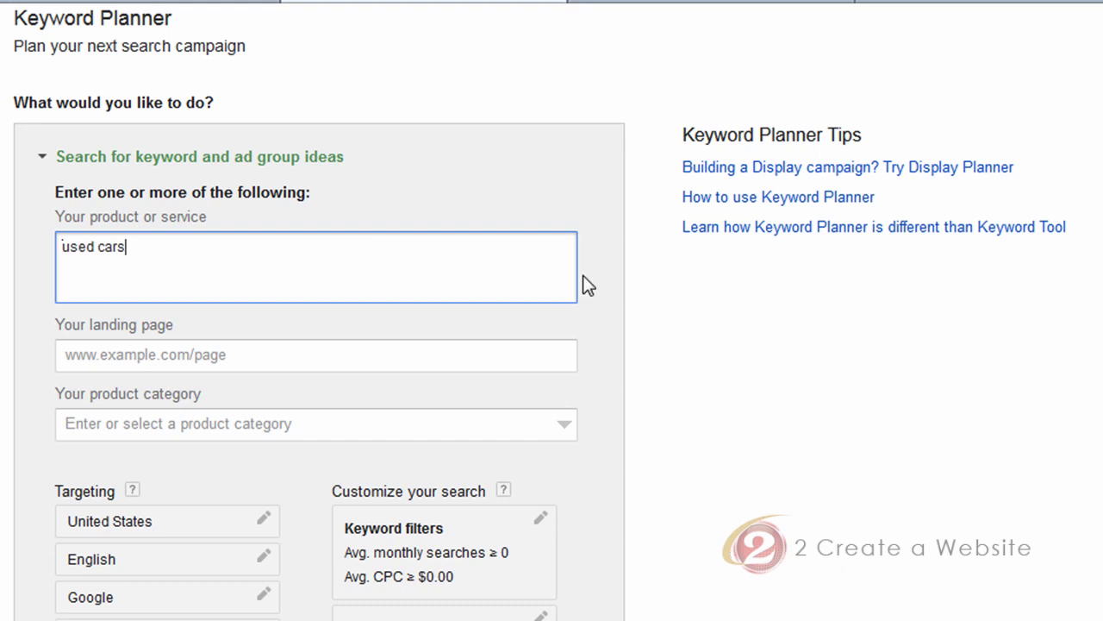
scroll(583, 276, "down", 2)
scroll(583, 275, "down", 2)
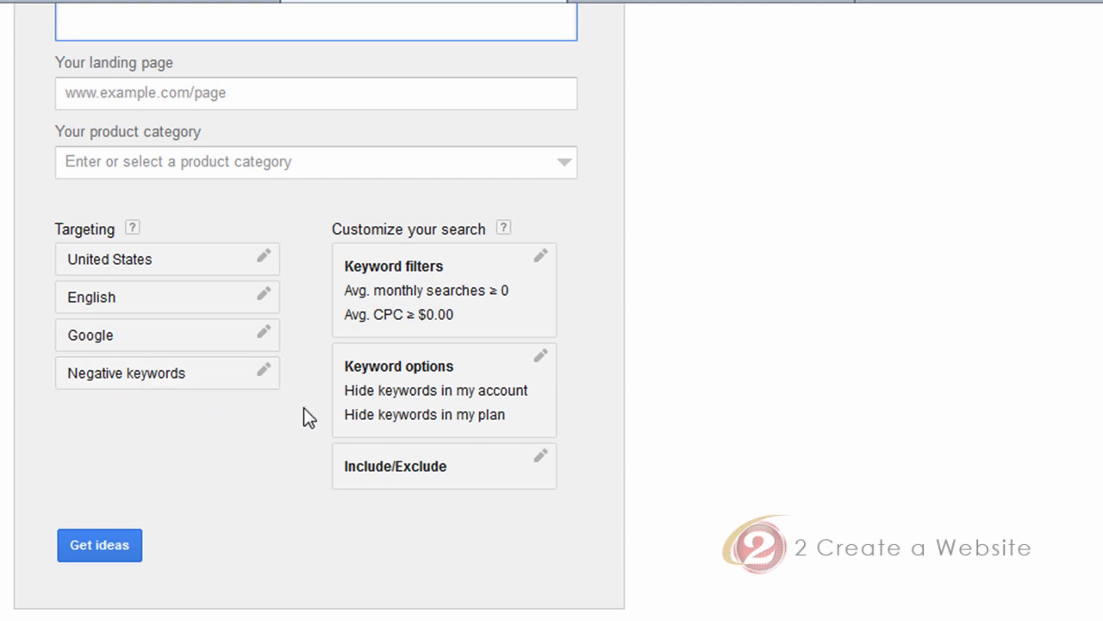
Step: Set the keyword filters to average monthly searches ≥ 2000 and average CPC ≥ 2.00
left_click(542, 261)
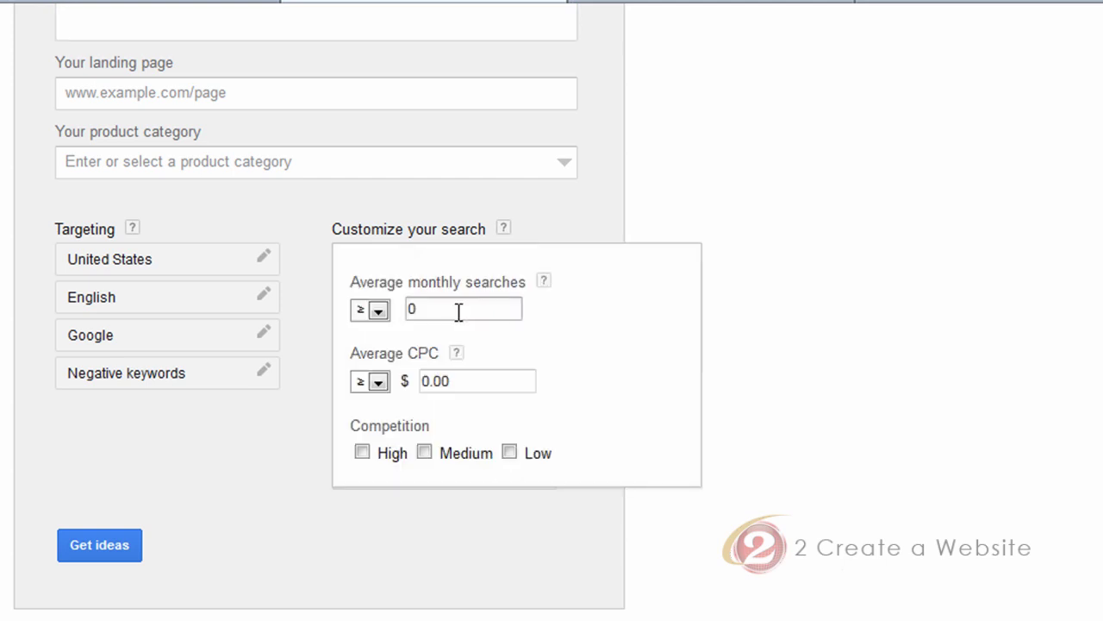
left_click_drag(441, 310, 409, 310)
type("2000")
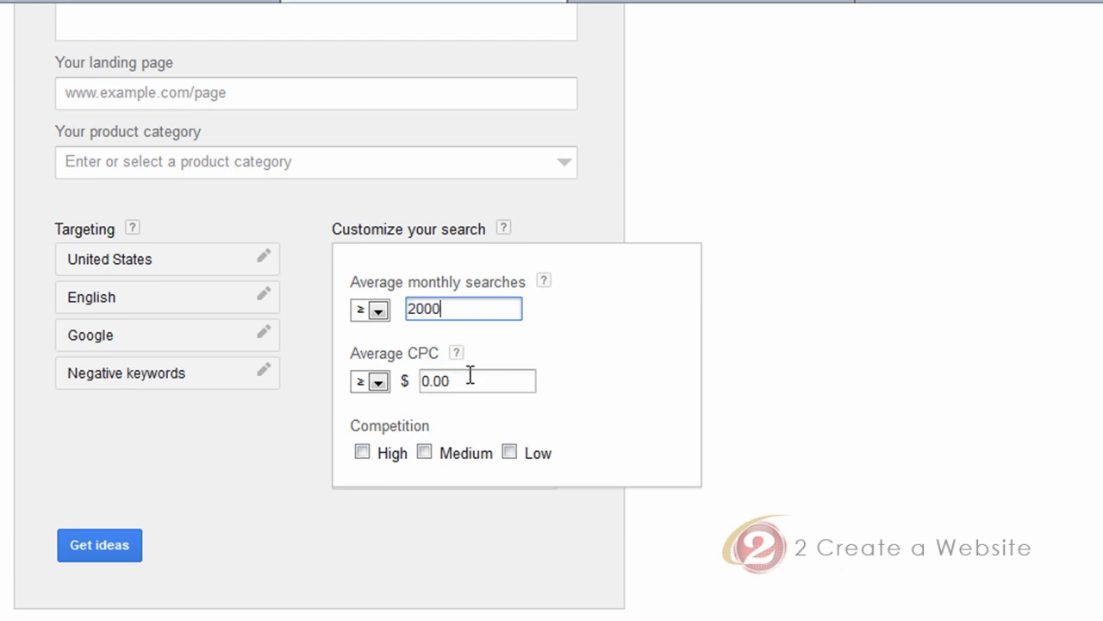
left_click_drag(469, 387, 425, 390)
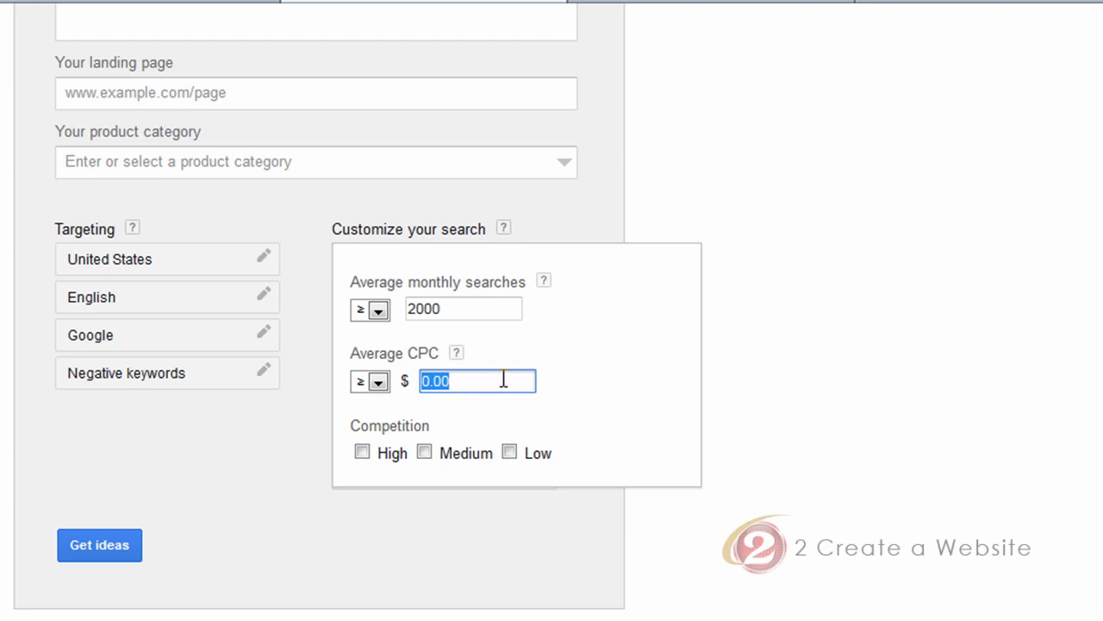
type("2.00")
Step: Apply the filters, run the 'used cars' search, and show the Keyword ideas tab
left_click(190, 496)
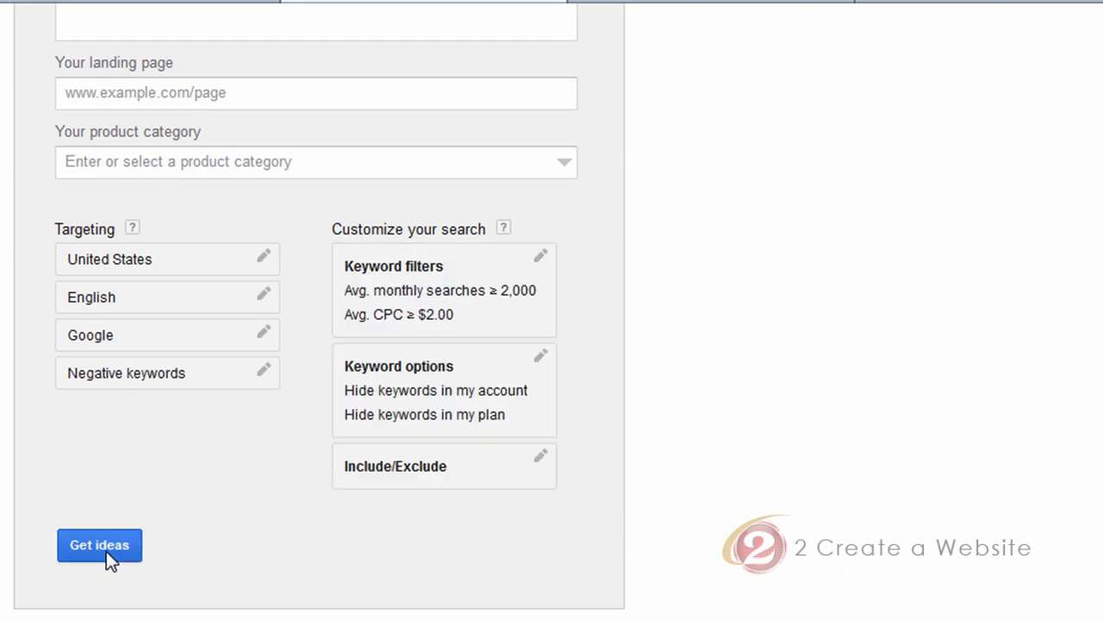
left_click(106, 551)
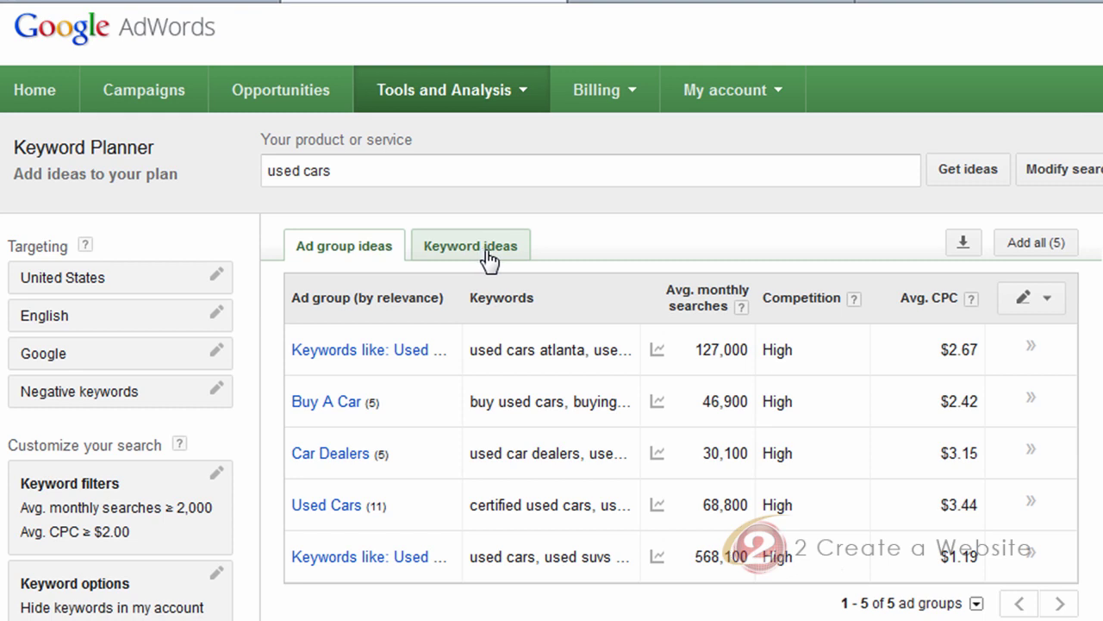
left_click(485, 250)
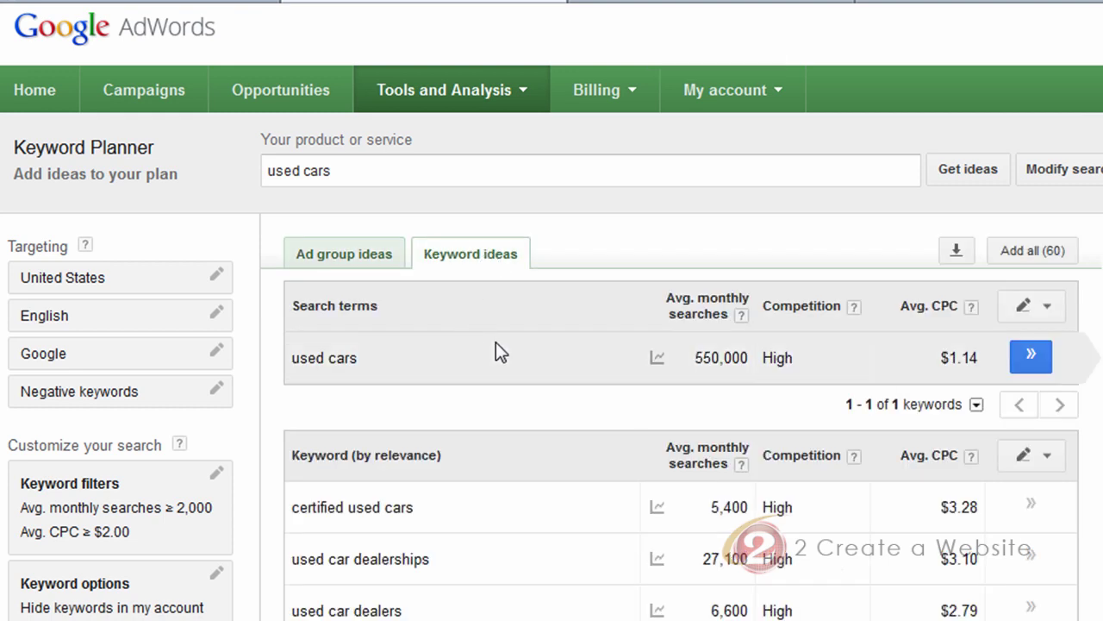
Step: Review the 60 filtered keyword ideas, e.g. certified used cars at 5,400 searches and $3.28 CPC
scroll(496, 352, "down", 1)
scroll(505, 352, "up", 1)
scroll(437, 377, "down", 2)
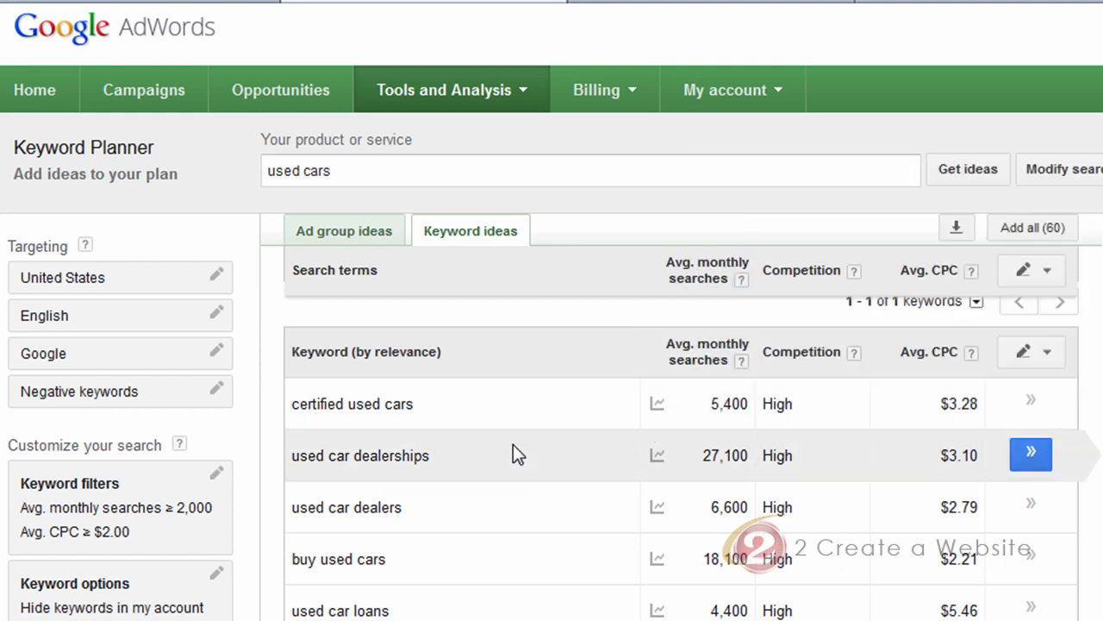
scroll(974, 443, "down", 2)
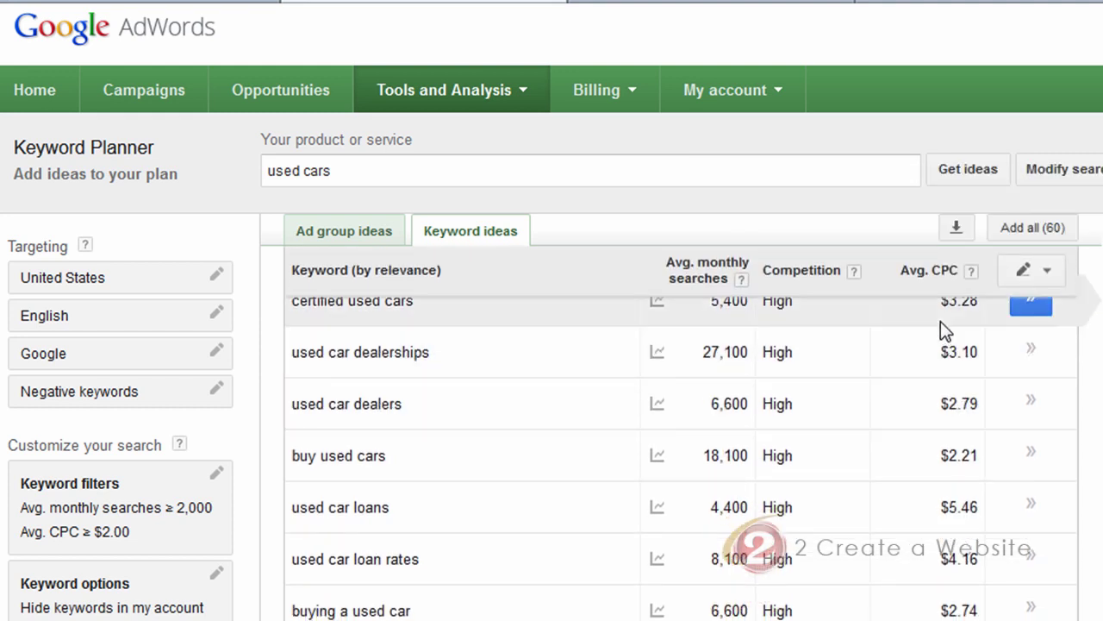
scroll(738, 347, "up", 2)
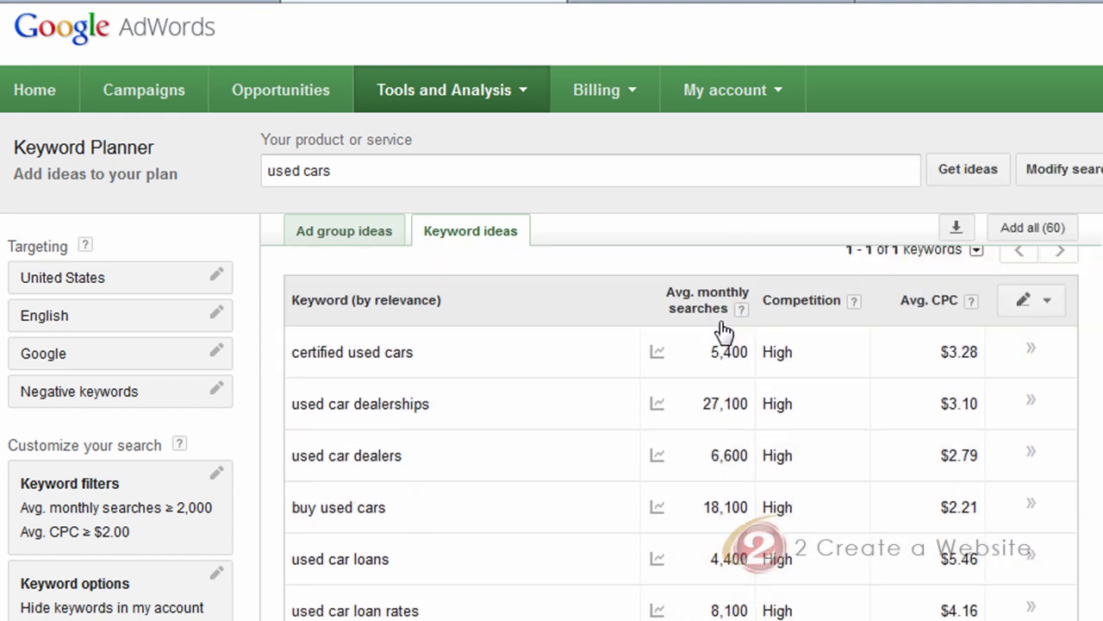
scroll(739, 382, "down", 2)
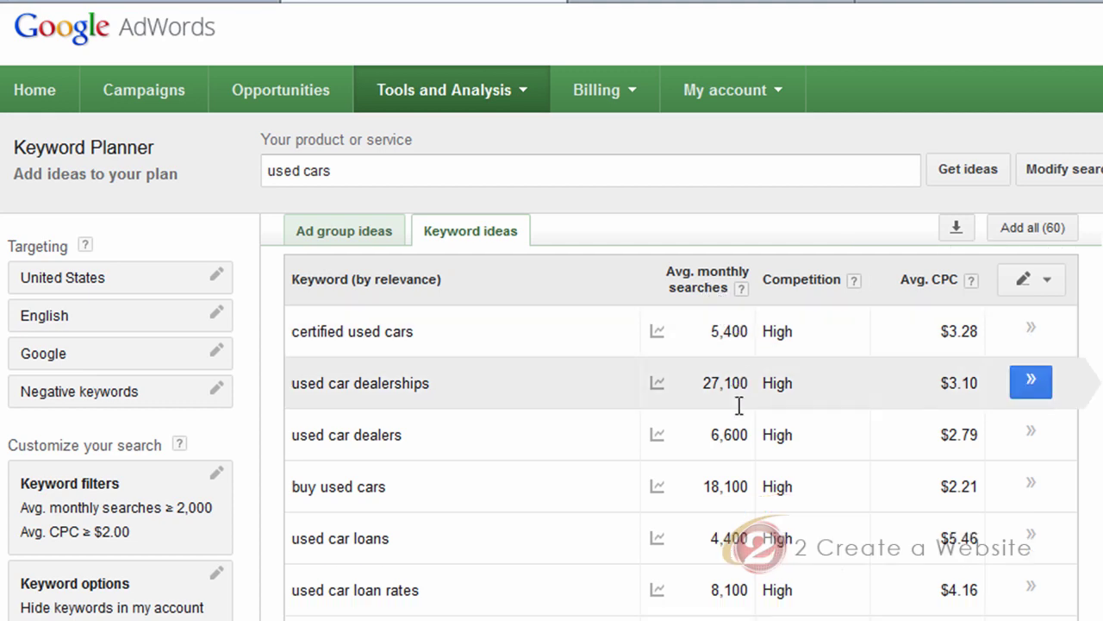
scroll(737, 410, "down", 6)
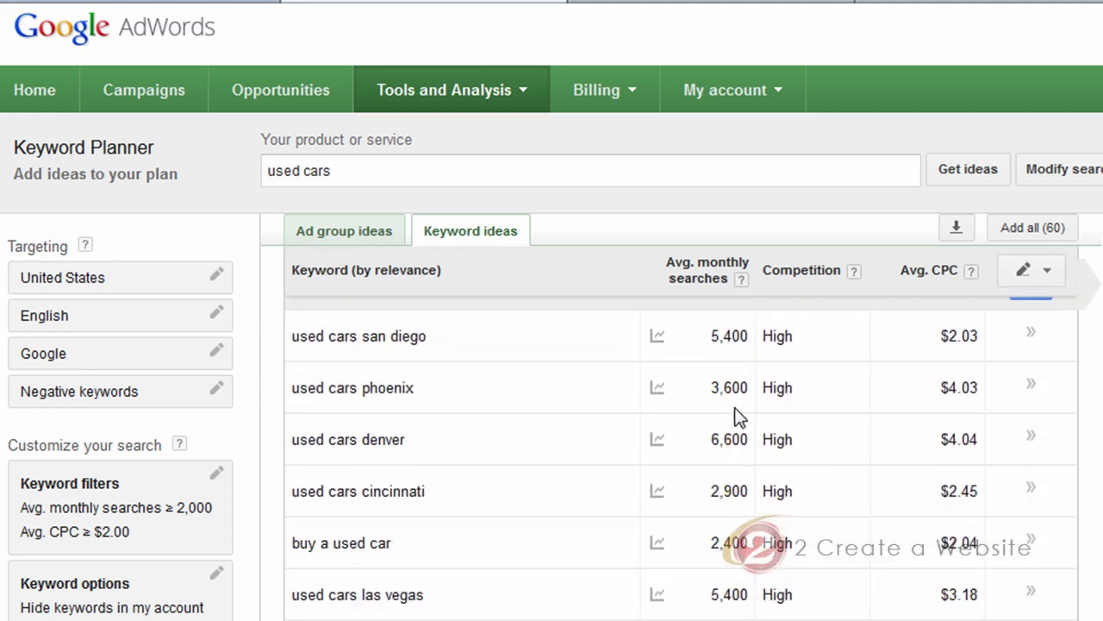
scroll(737, 410, "up", 2)
scroll(737, 409, "up", 8)
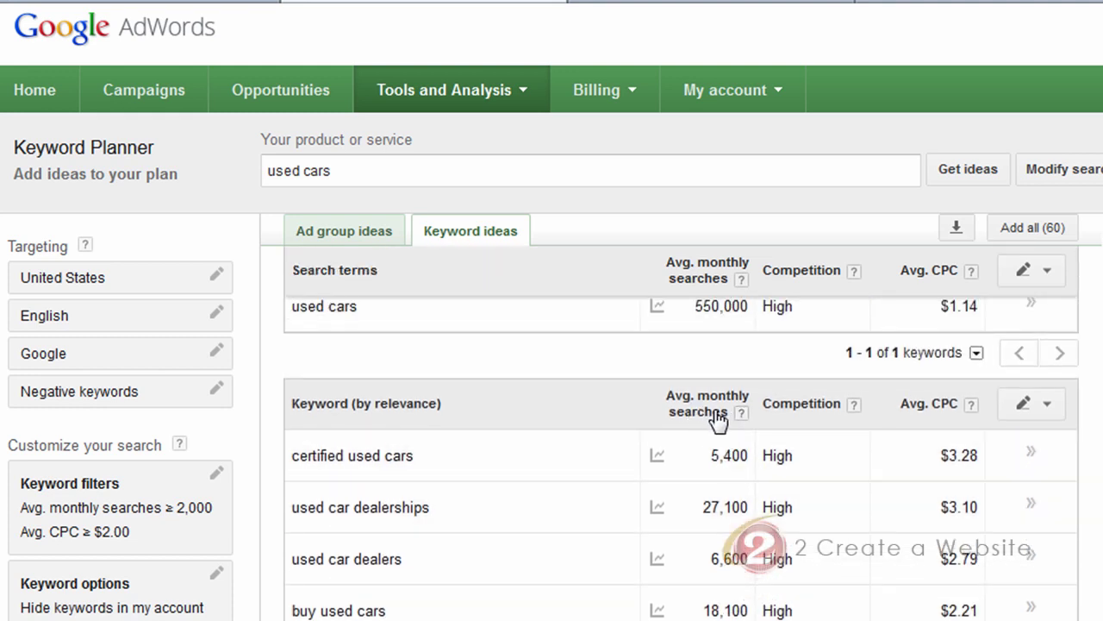
scroll(720, 424, "down", 2)
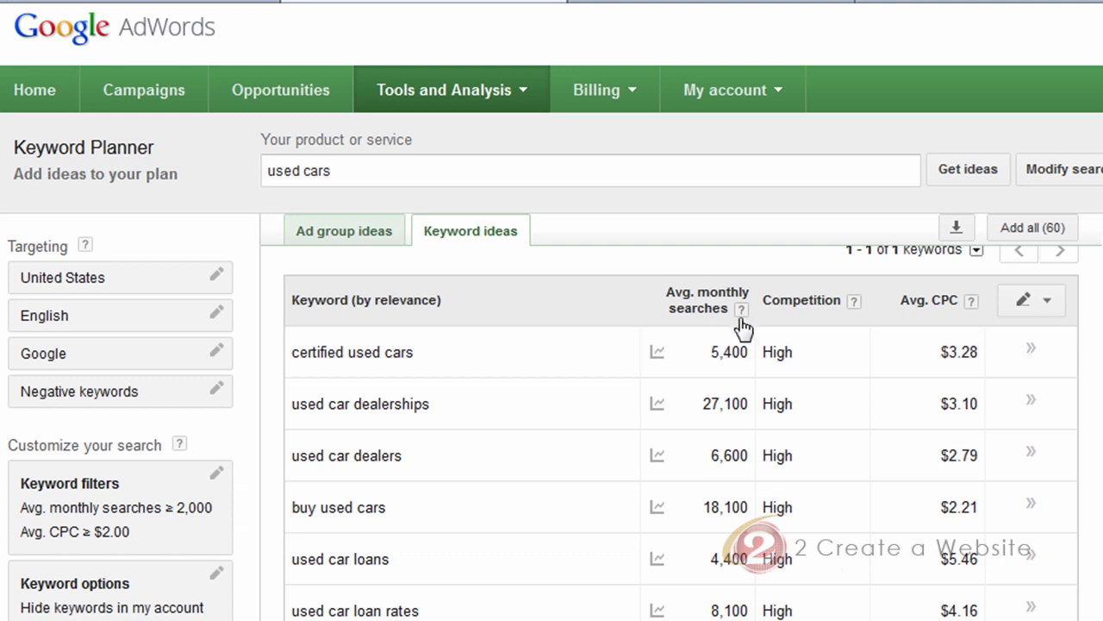
mouse_move(741, 324)
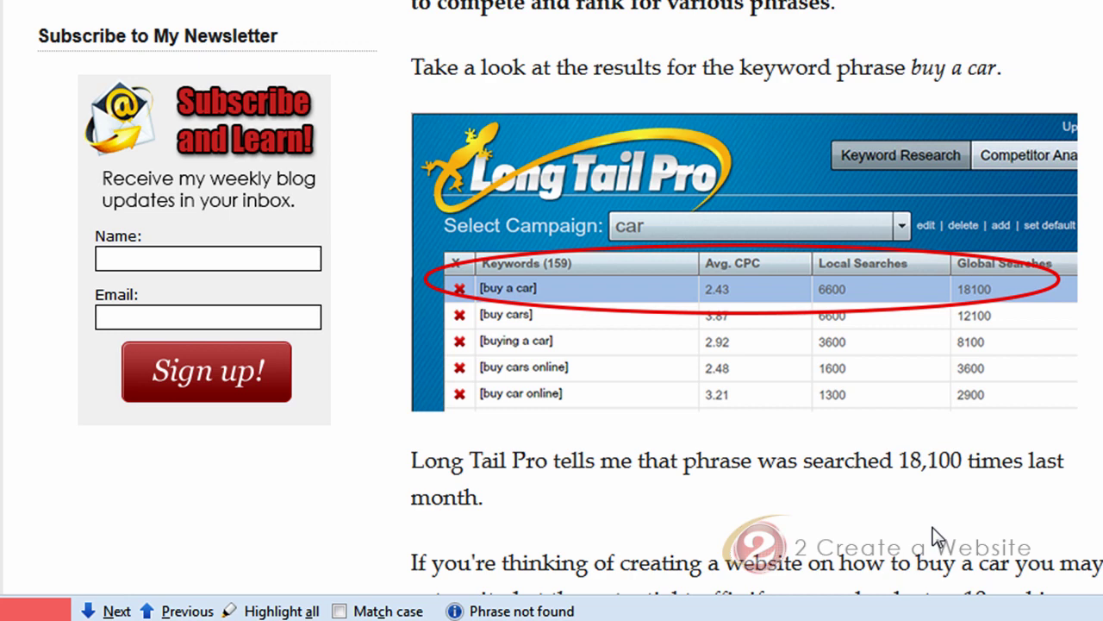
left_click(300, 5)
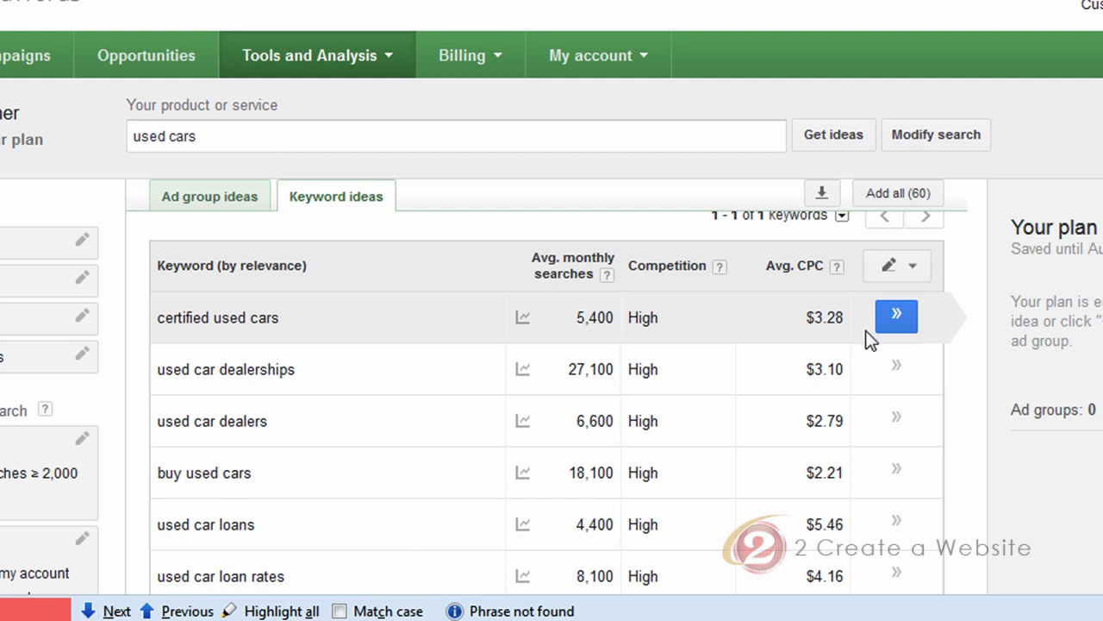
scroll(869, 338, "down", 1)
scroll(865, 330, "up", 3)
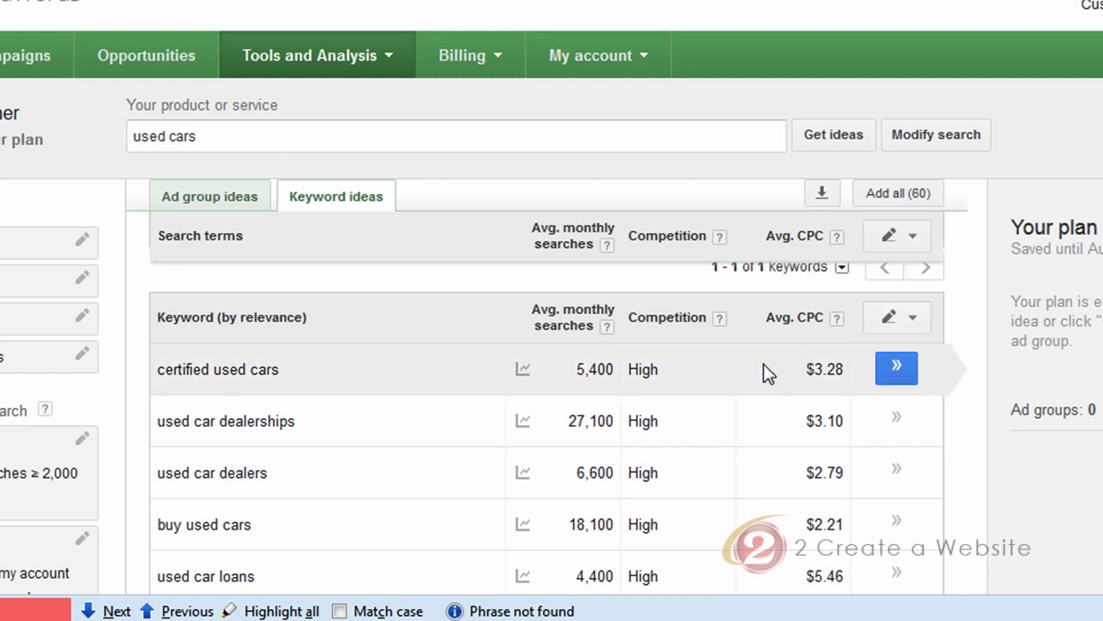